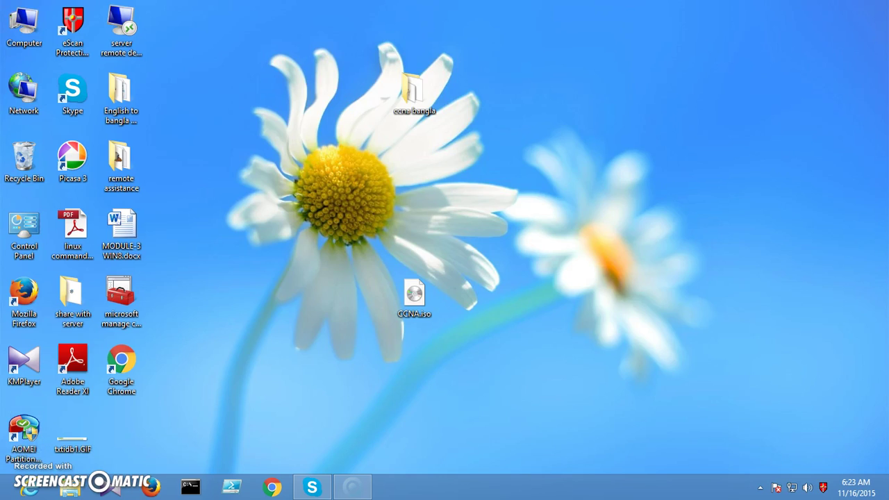
# Step: Check the existing drives in Computer, and open Disk Management in a maximized Computer Management window
pyautogui.doubleClick(23, 24)
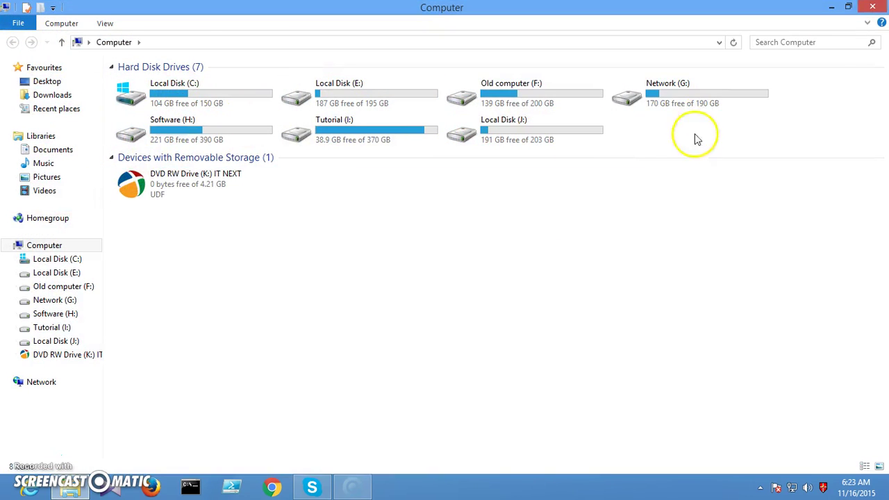
pyautogui.click(873, 7)
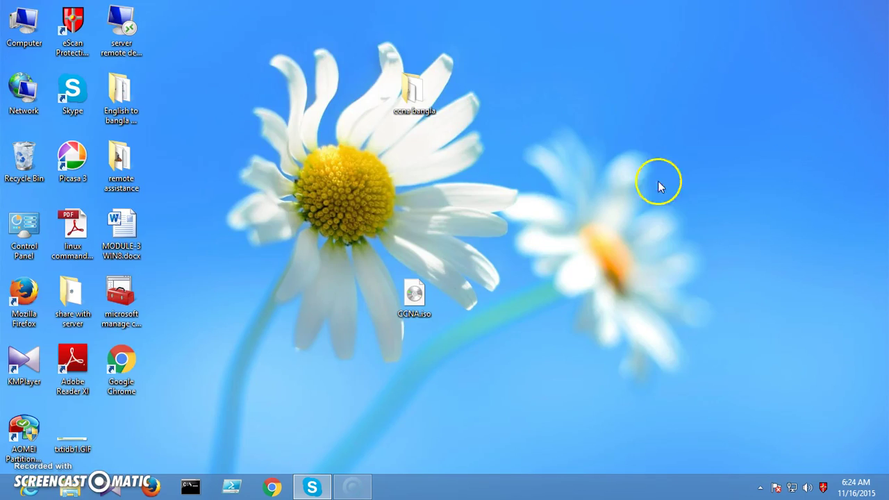
pyautogui.rightClick(24, 15)
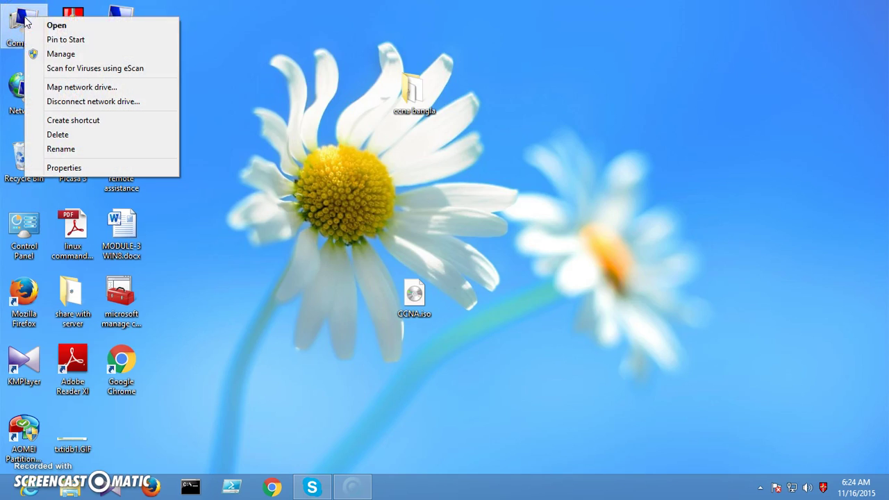
pyautogui.click(56, 54)
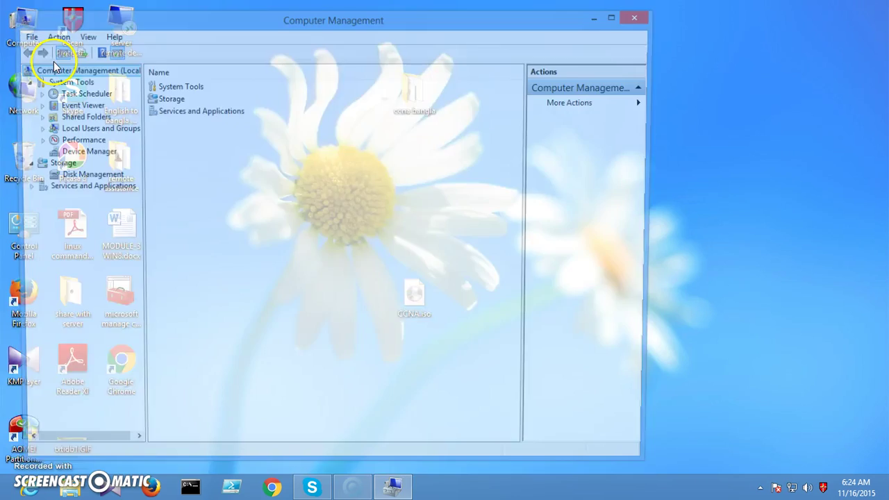
pyautogui.click(618, 16)
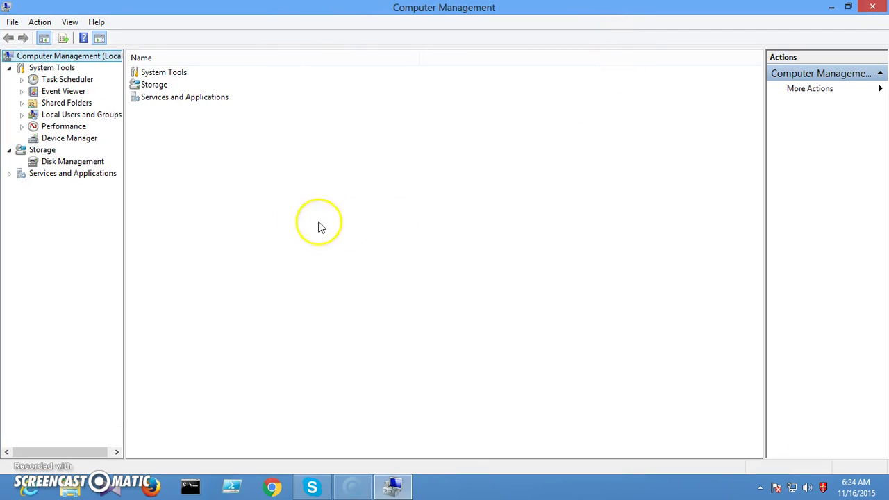
pyautogui.click(89, 164)
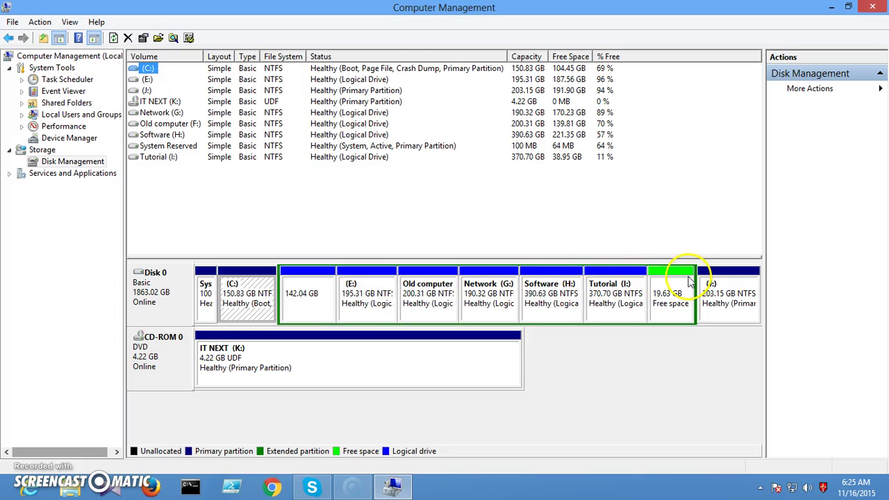
pyautogui.click(664, 308)
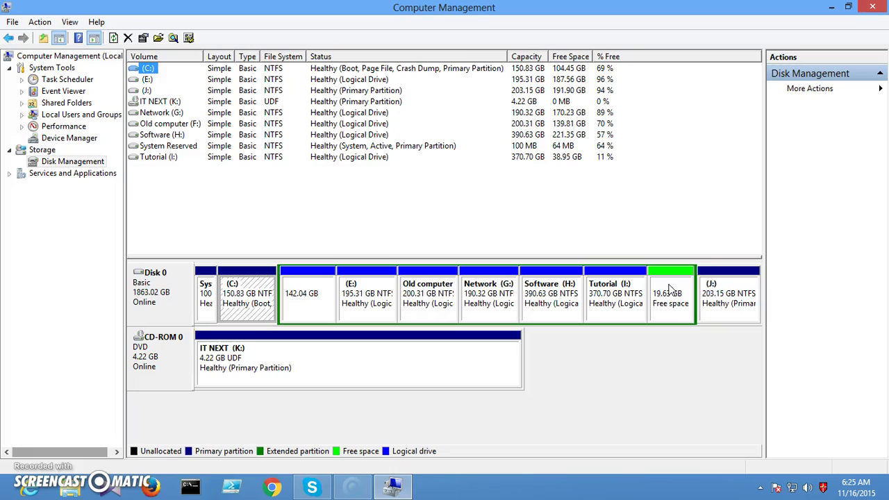
pyautogui.click(672, 282)
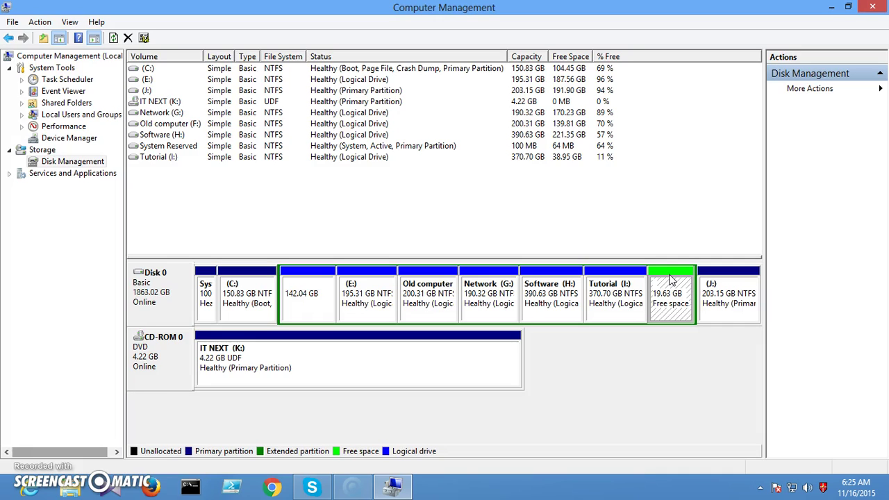
pyautogui.click(672, 282)
pyautogui.rightClick(677, 297)
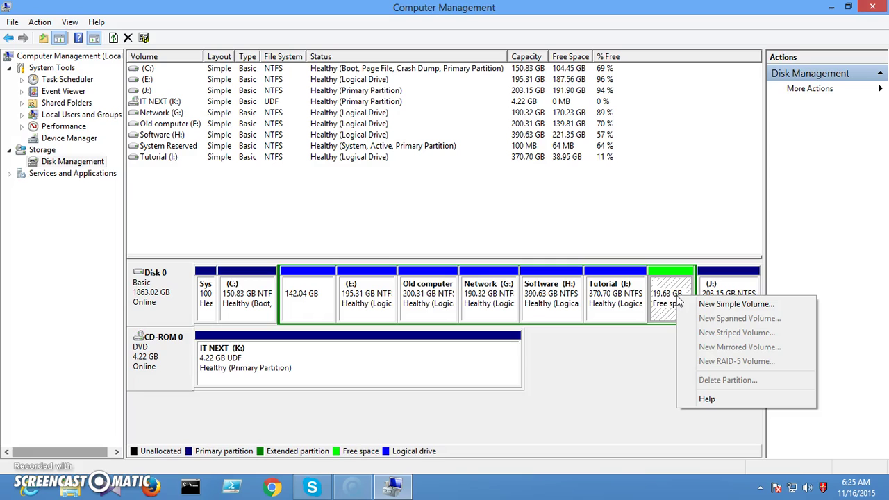
# Step: Shrink the Tutorial (I:) volume on Disk 0 by 1000 MB
pyautogui.click(599, 300)
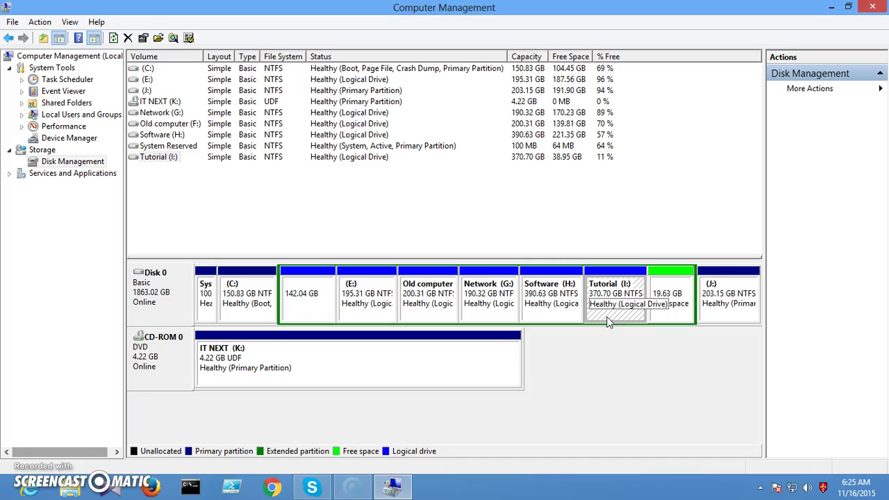
pyautogui.click(610, 310)
pyautogui.click(613, 291)
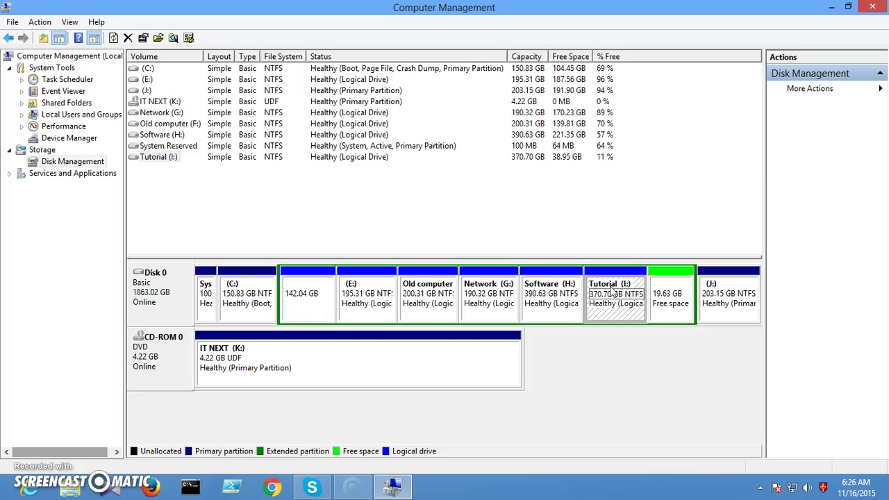
pyautogui.rightClick(611, 291)
pyautogui.click(653, 421)
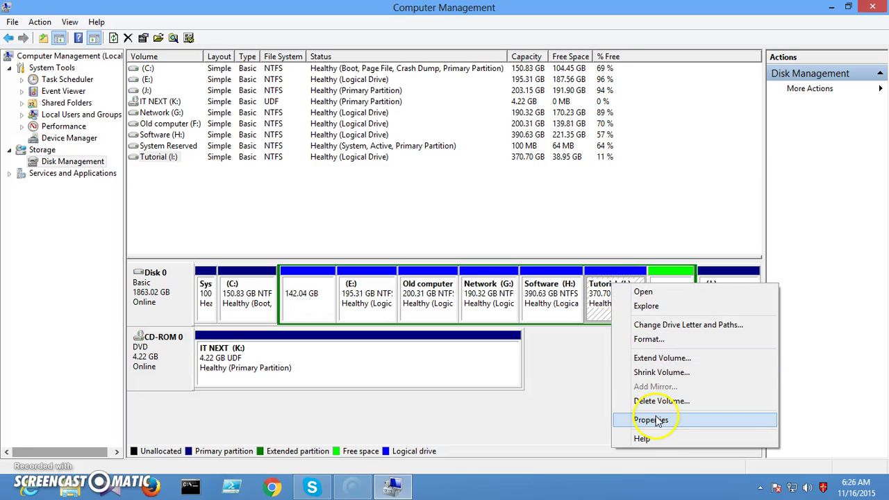
pyautogui.click(656, 374)
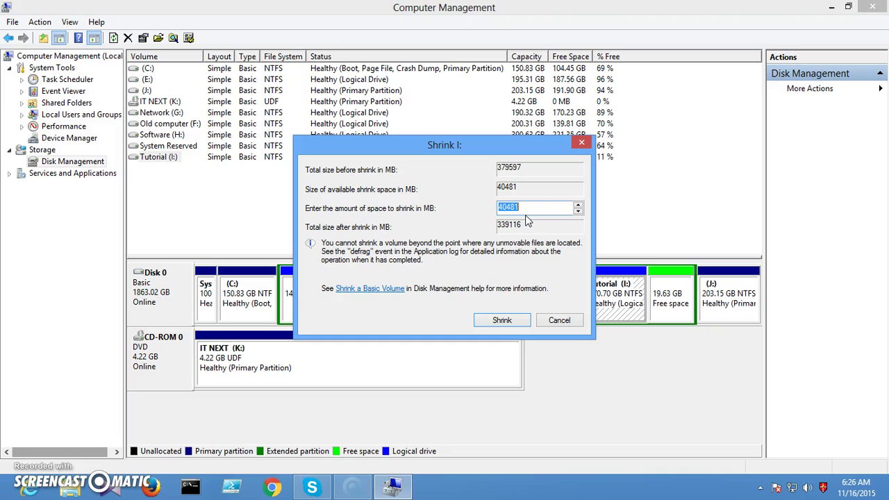
pyautogui.write('1000')
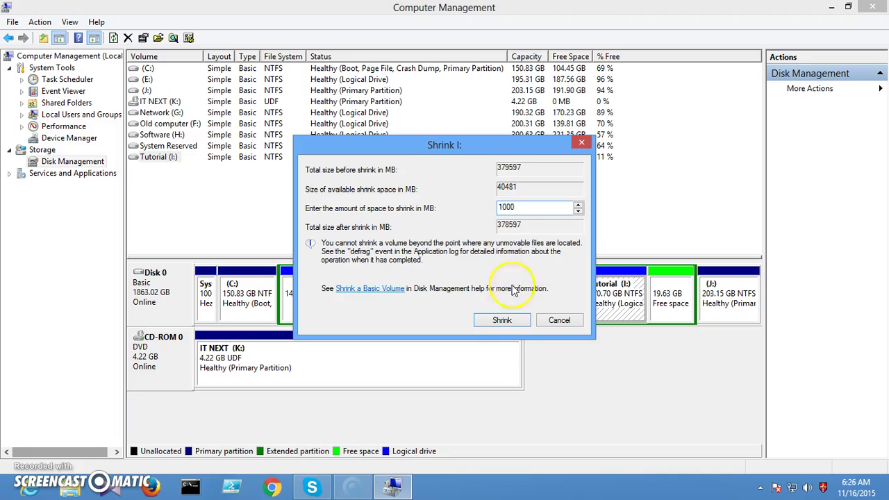
pyautogui.click(503, 320)
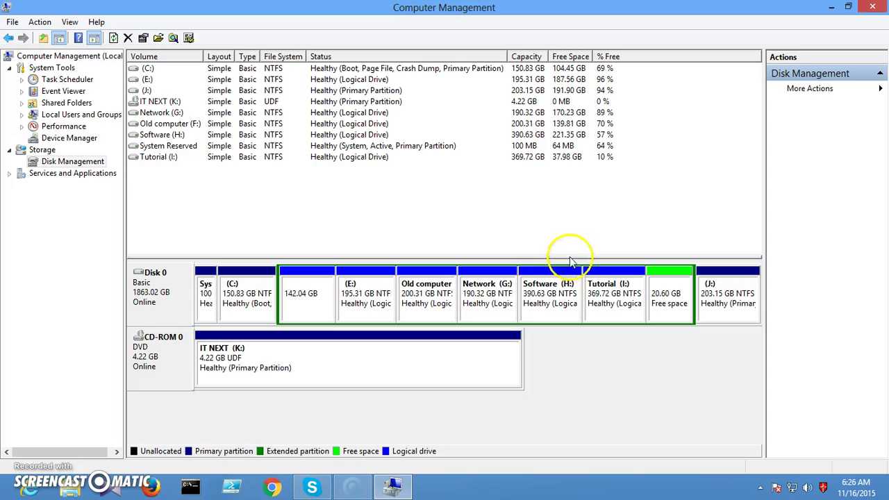
# Step: Start a new simple volume in the free space on Disk 0 and set its size to 1000 MB
pyautogui.click(662, 297)
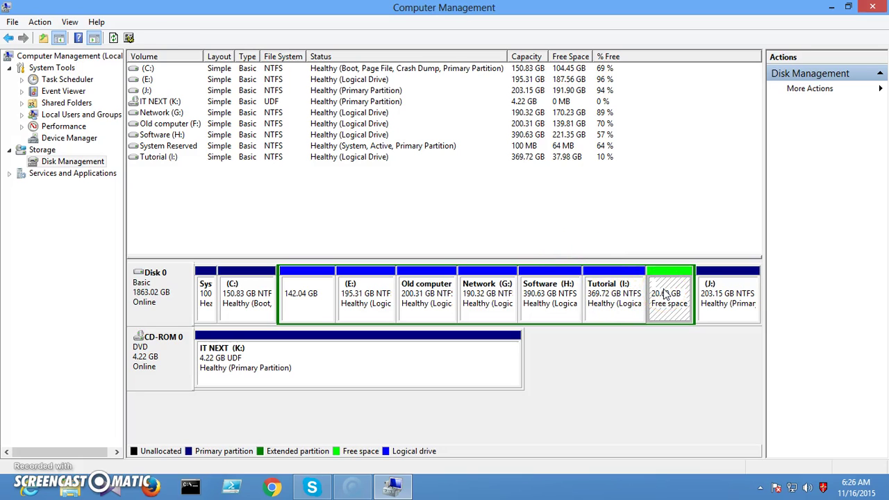
pyautogui.click(665, 304)
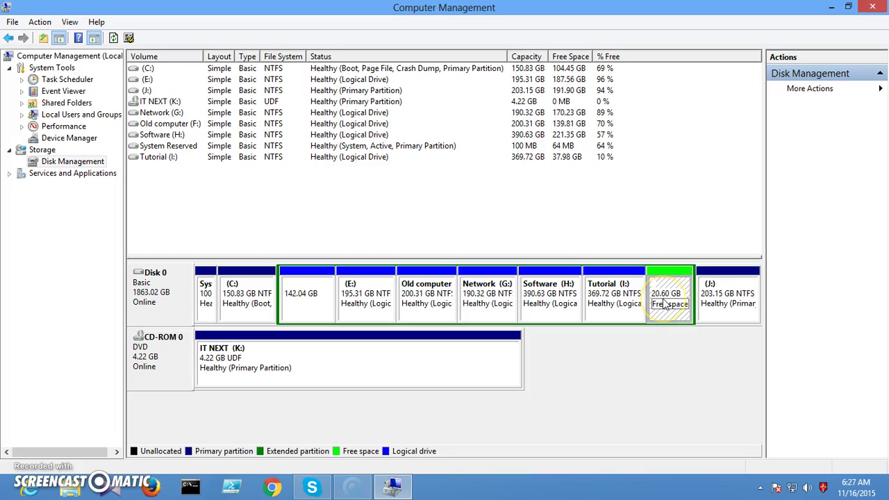
pyautogui.click(665, 291)
pyautogui.rightClick(663, 288)
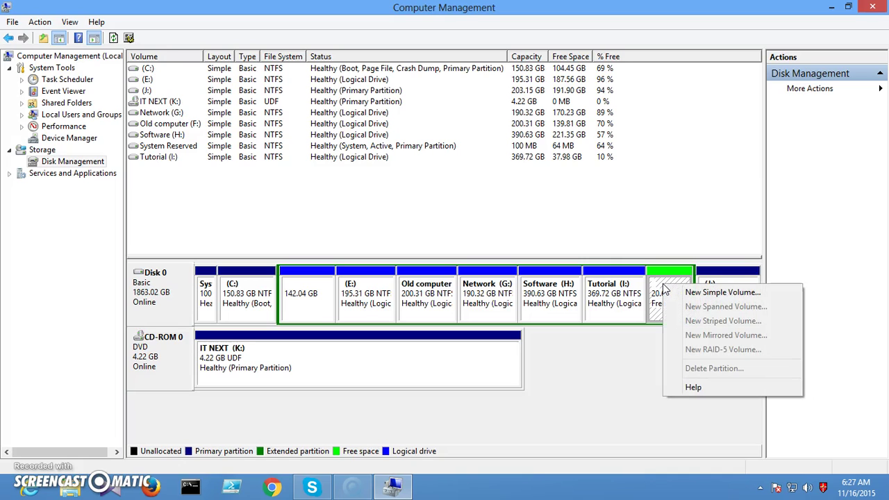
pyautogui.click(698, 294)
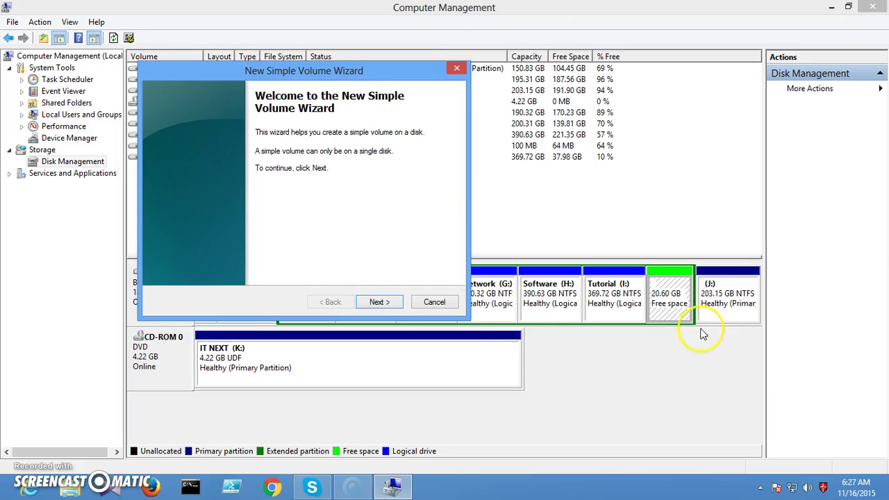
pyautogui.click(379, 302)
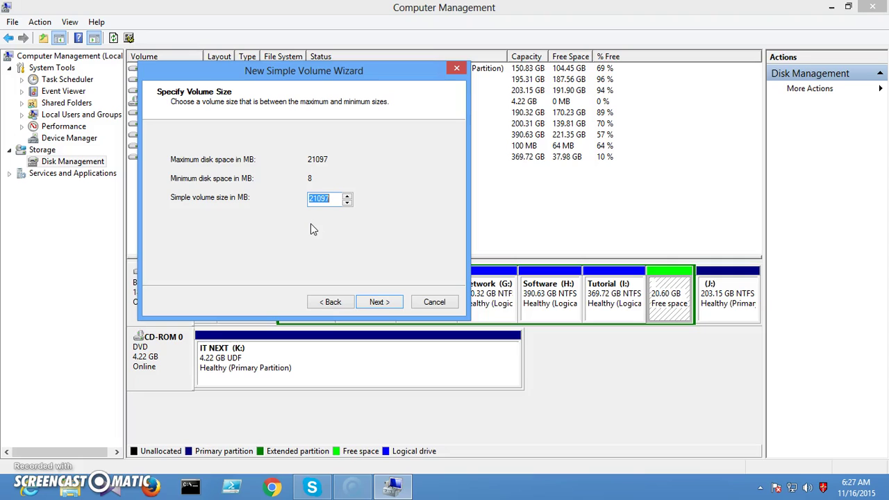
pyautogui.write('1000')
pyautogui.click(377, 305)
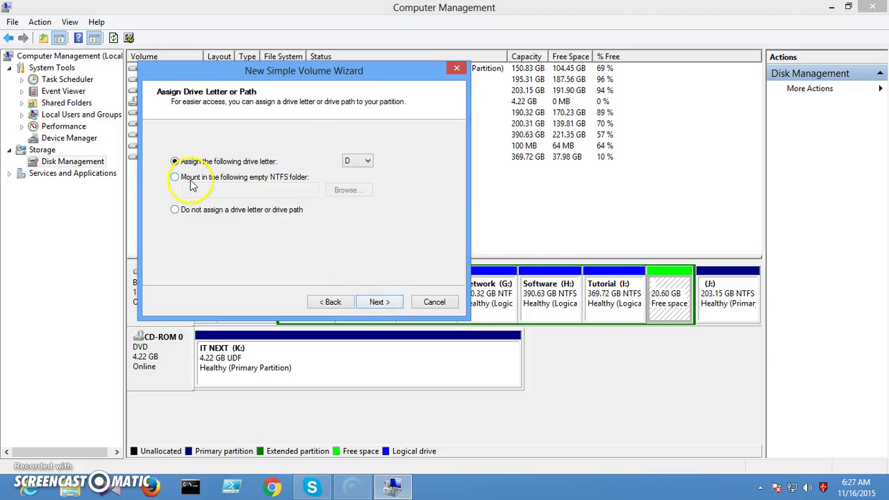
# Step: Assign drive letter R to the new volume
pyautogui.click(368, 163)
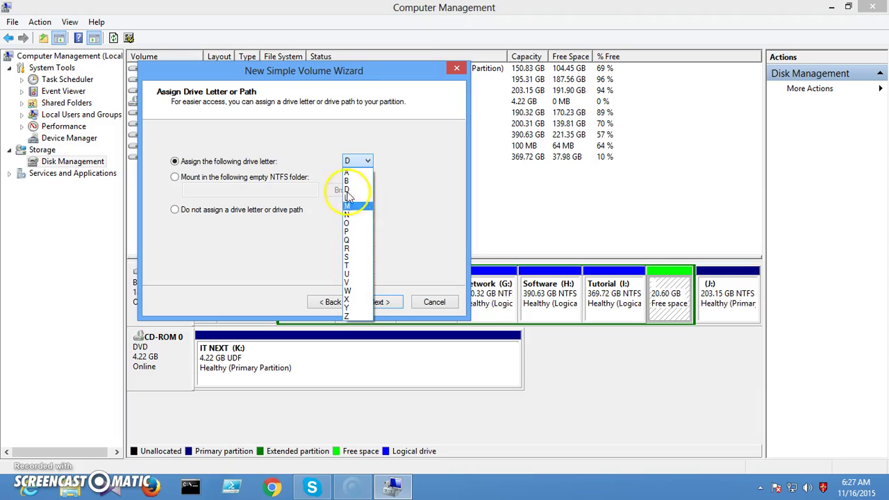
pyautogui.click(355, 251)
pyautogui.click(355, 252)
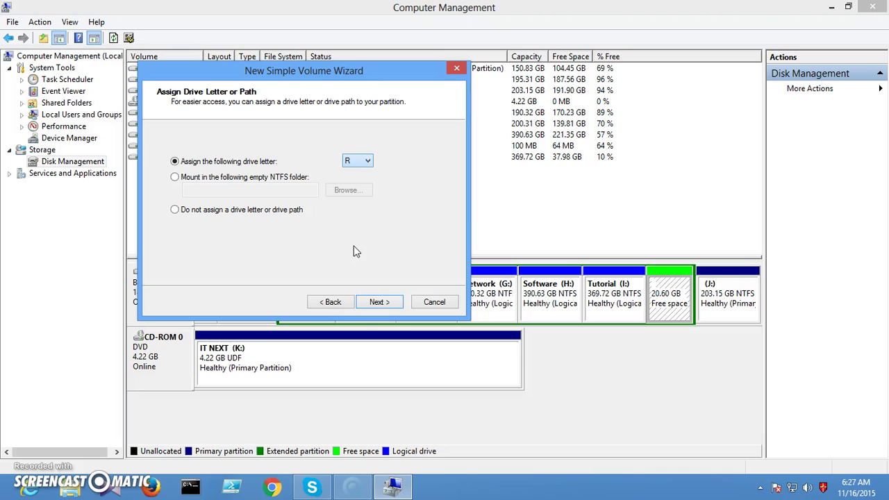
pyautogui.click(391, 307)
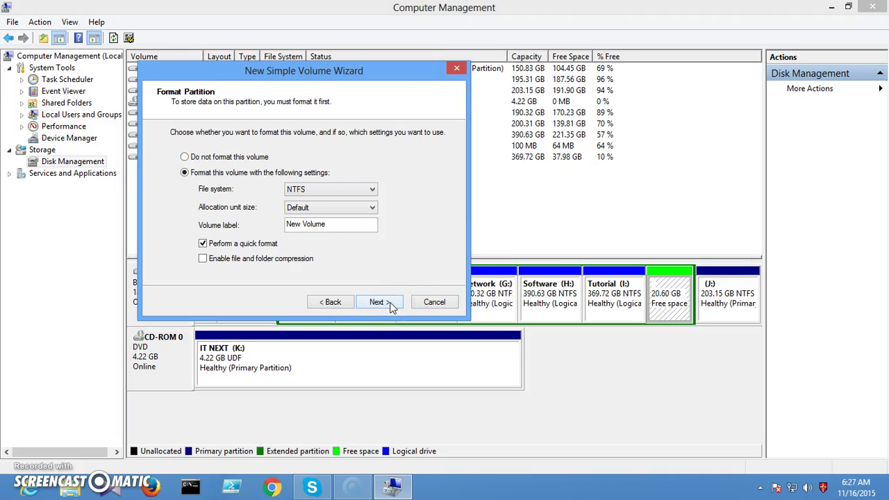
# Step: Label the new volume Bitlocker, keep the NTFS quick format settings, and finish creating it
pyautogui.moveTo(338, 223); pyautogui.dragTo(234, 224)
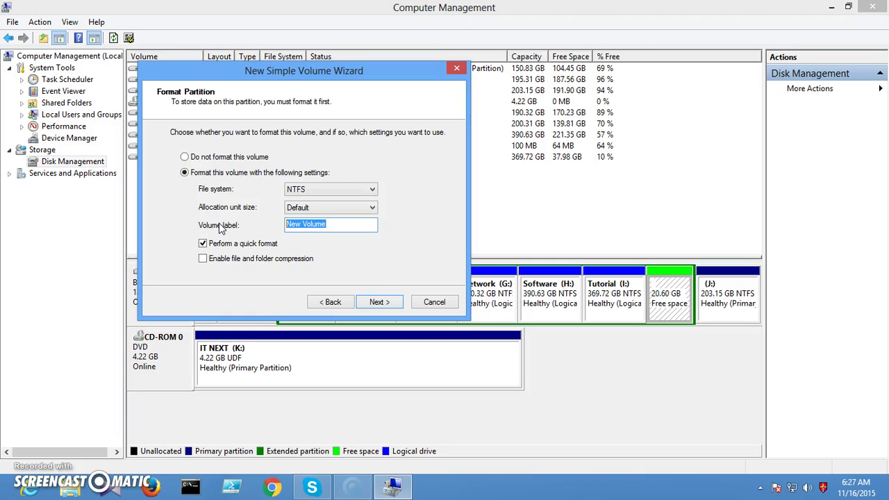
pyautogui.write('Bitlockse')
pyautogui.press('BackSpace')
pyautogui.press('BackSpace')
pyautogui.write('er')
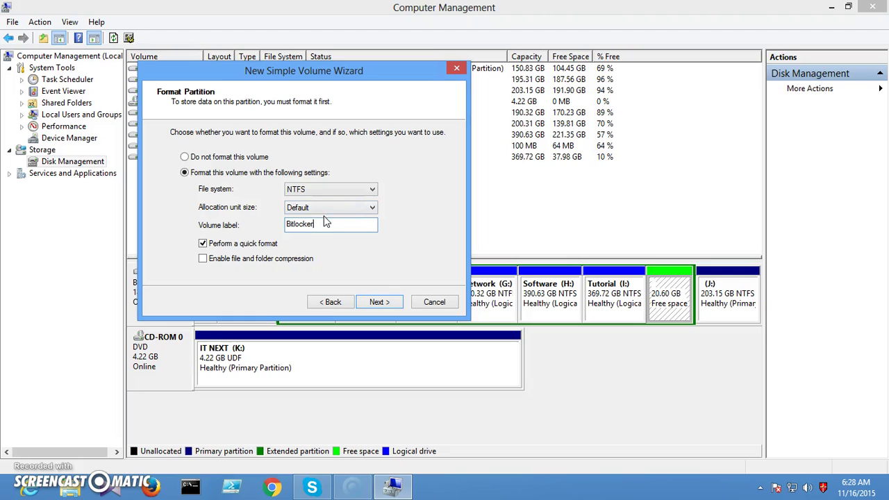
pyautogui.click(380, 303)
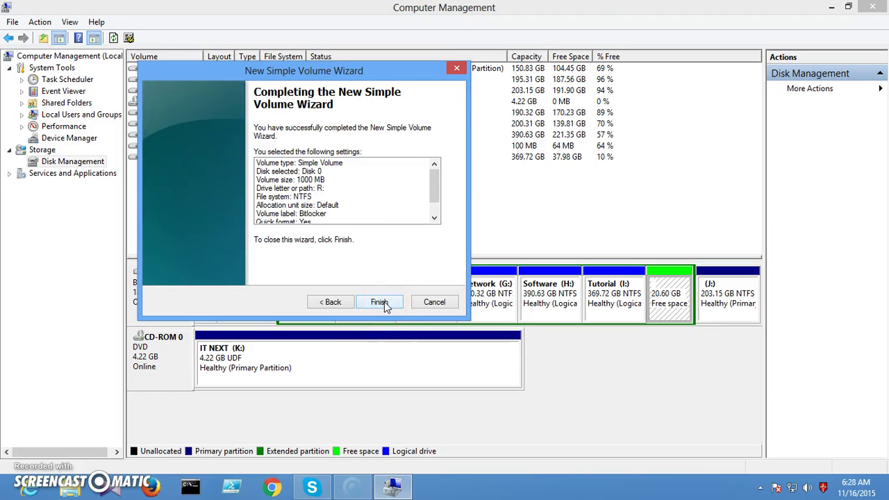
pyautogui.click(380, 303)
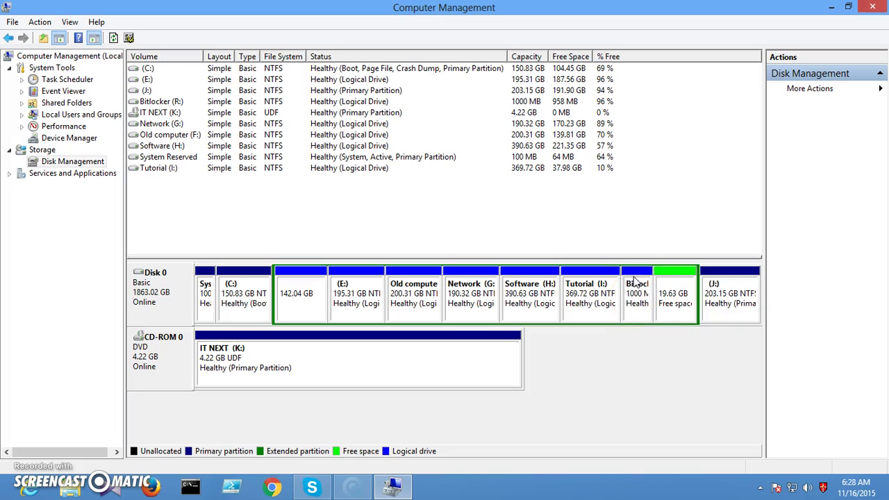
# Step: Minimize Computer Management, check the contents of the Bitlocker (R:) drive, and return to the drive overview in Computer
pyautogui.click(669, 294)
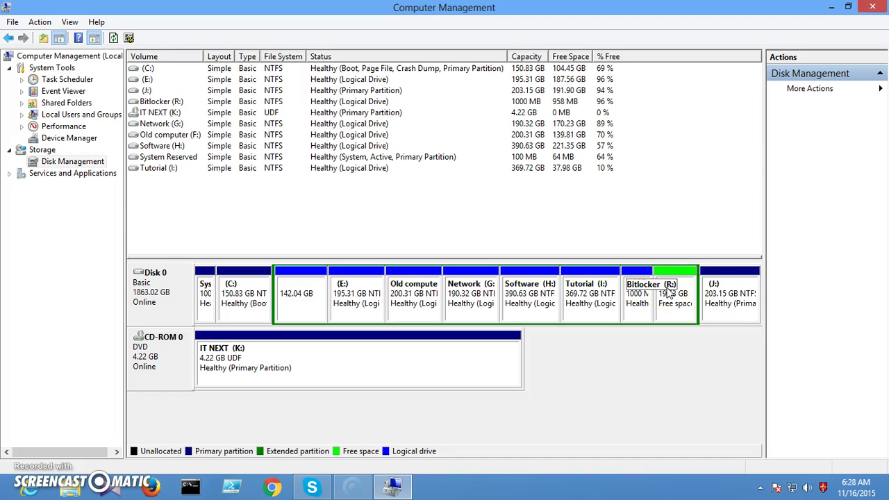
pyautogui.click(834, 8)
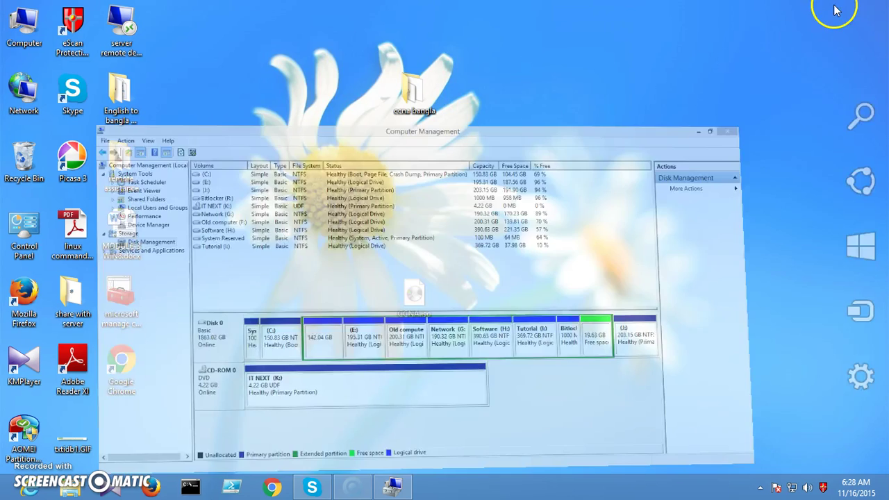
pyautogui.doubleClick(23, 28)
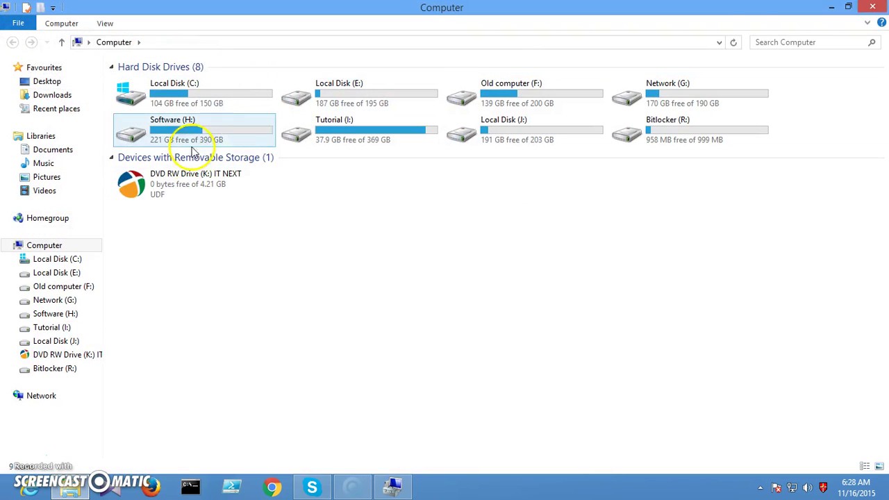
pyautogui.doubleClick(676, 126)
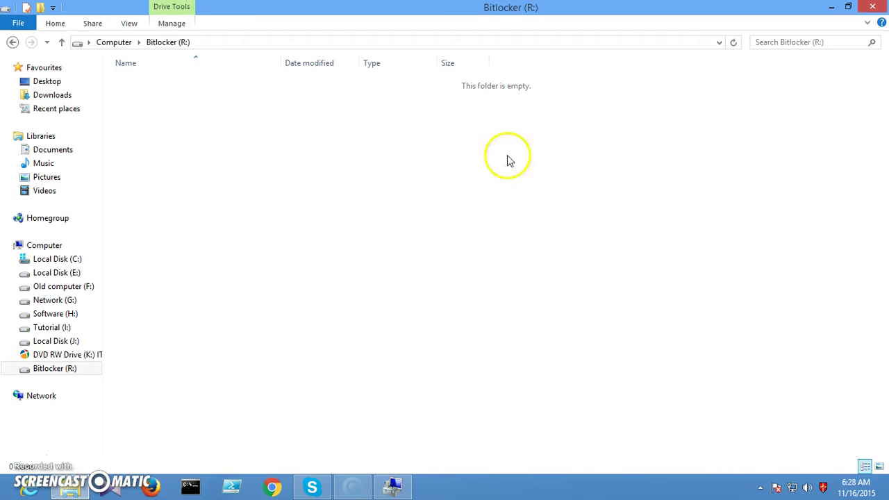
pyautogui.click(61, 43)
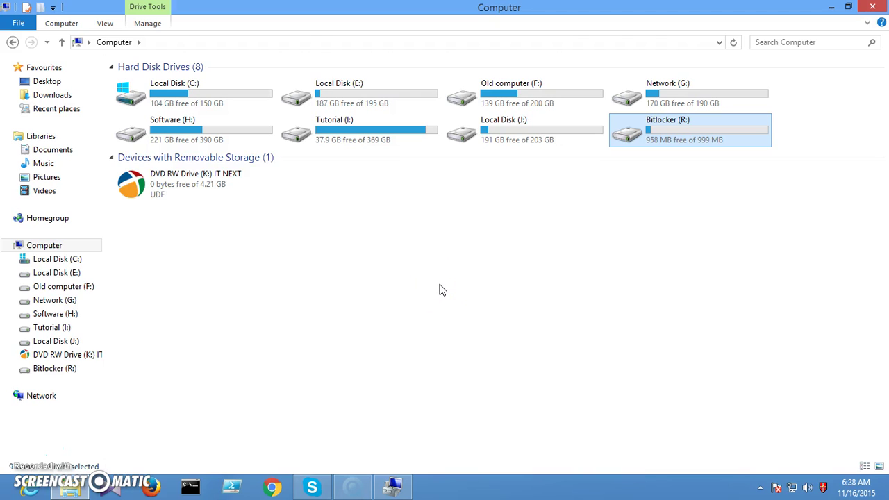
# Step: Turn on BitLocker for the Bitlocker (R:) drive and choose to unlock it with a password
pyautogui.click(685, 139)
pyautogui.click(673, 135)
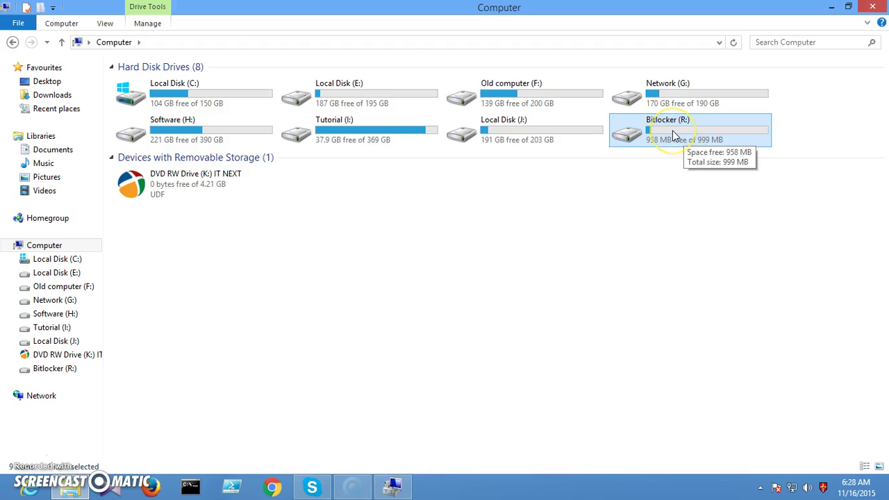
pyautogui.rightClick(673, 135)
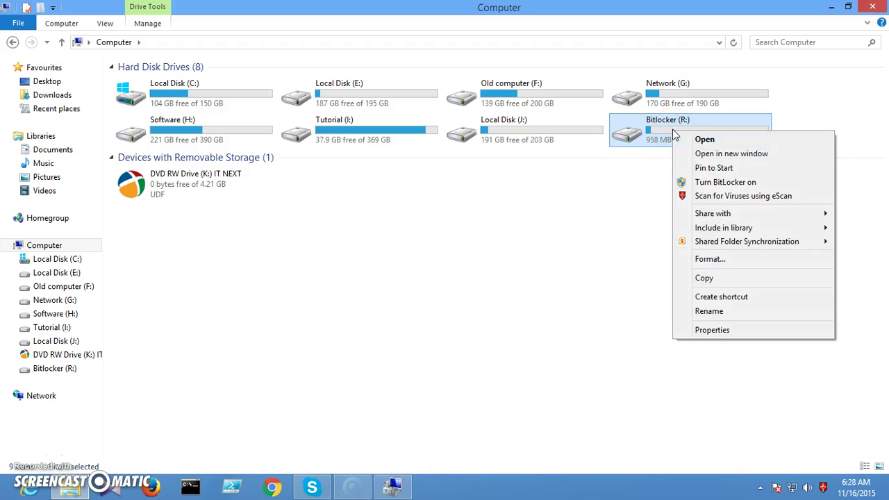
pyautogui.click(718, 184)
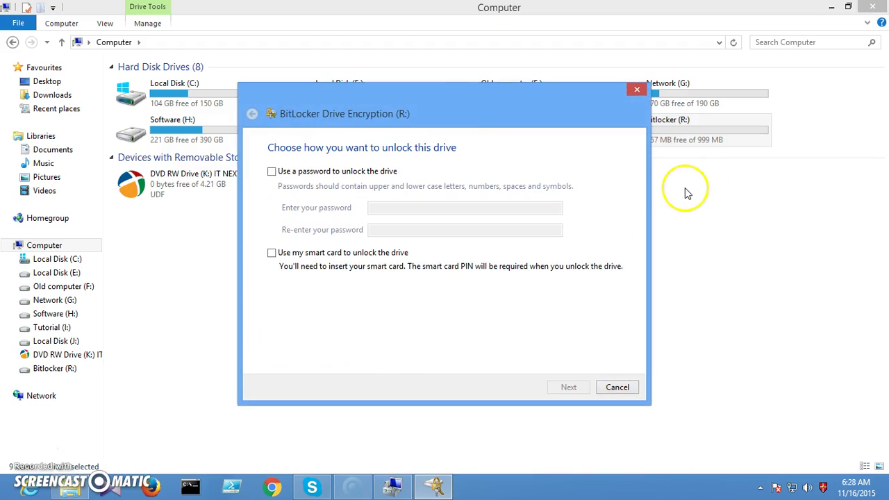
pyautogui.click(273, 173)
pyautogui.click(273, 173)
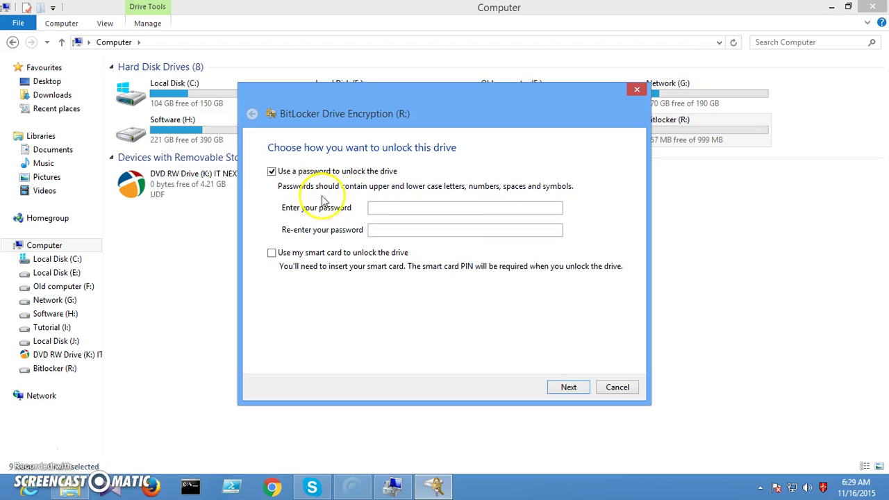
# Step: Enter the drive's unlock password, re-enter it in full for confirmation, and continue to the recovery key backup
pyautogui.click(395, 205)
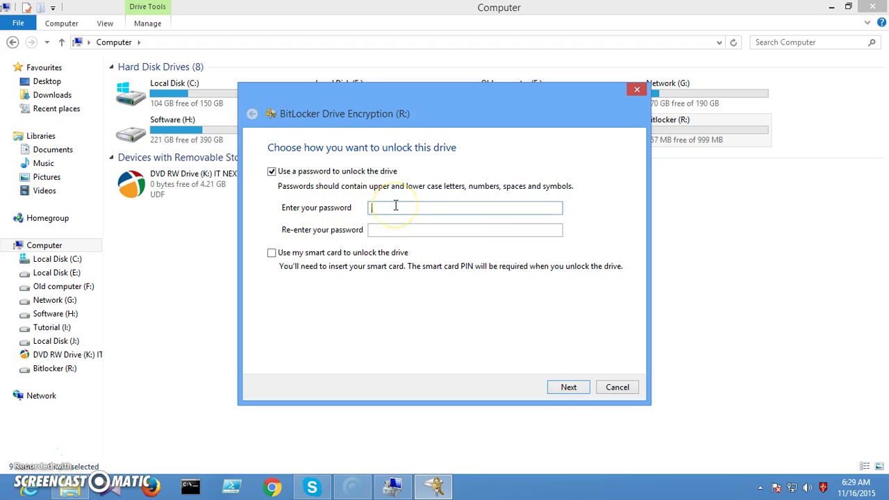
pyautogui.click(395, 230)
pyautogui.click(395, 208)
pyautogui.write('************')
pyautogui.click(405, 230)
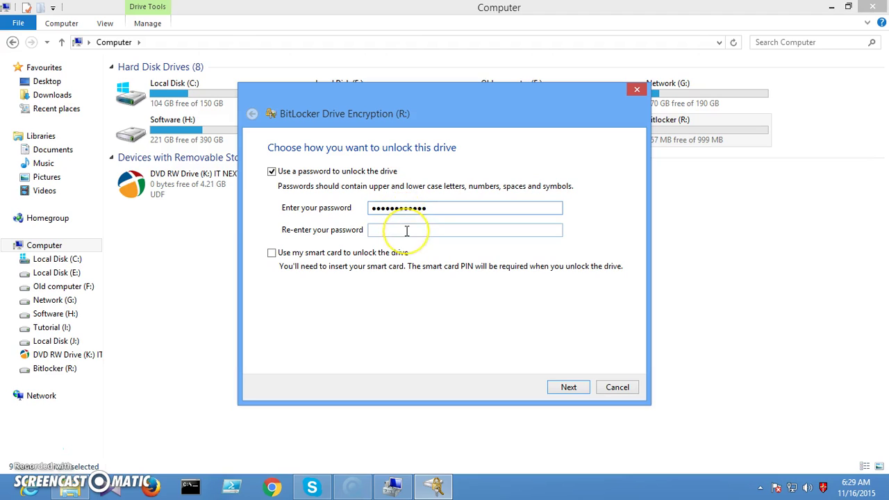
pyautogui.write('*********')
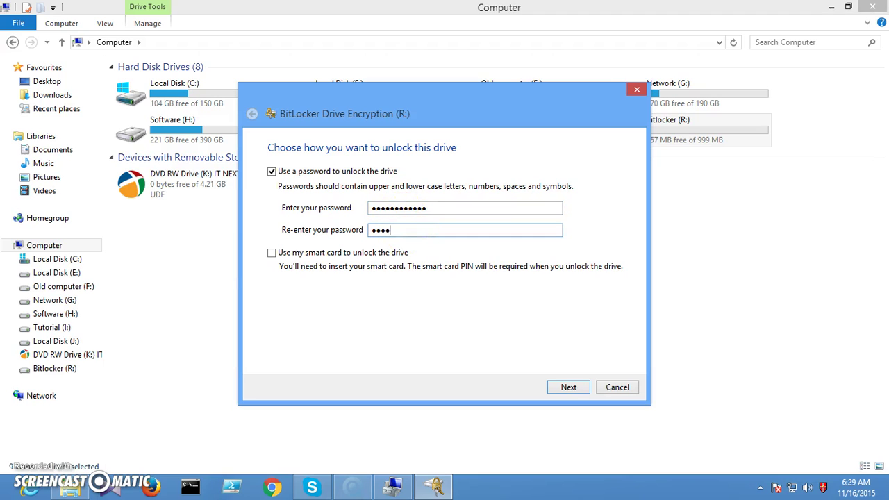
pyautogui.write('***')
pyautogui.press('BackSpace')
pyautogui.press('BackSpace')
pyautogui.press('BackSpace')
pyautogui.press('BackSpace')
pyautogui.press('BackSpace')
pyautogui.press('BackSpace')
pyautogui.press('BackSpace')
pyautogui.press('BackSpace')
pyautogui.press('BackSpace')
pyautogui.press('BackSpace')
pyautogui.press('BackSpace')
pyautogui.press('BackSpace')
pyautogui.press('BackSpace')
pyautogui.write('************')
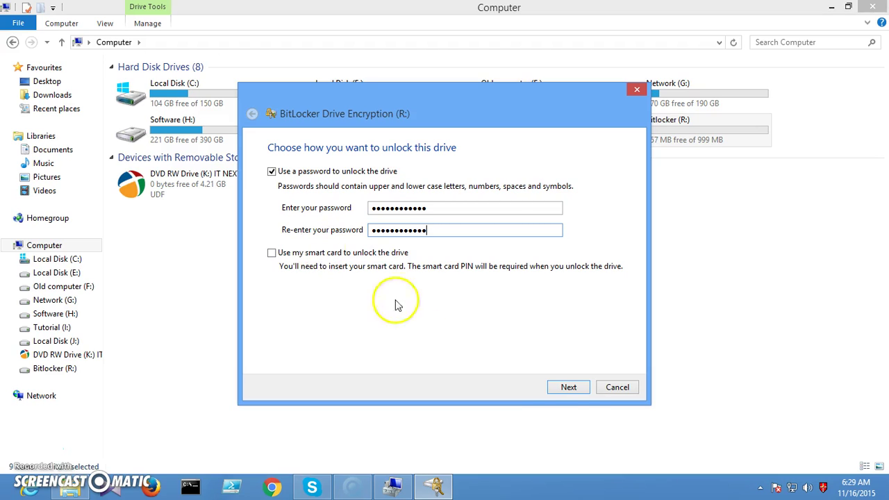
pyautogui.click(570, 388)
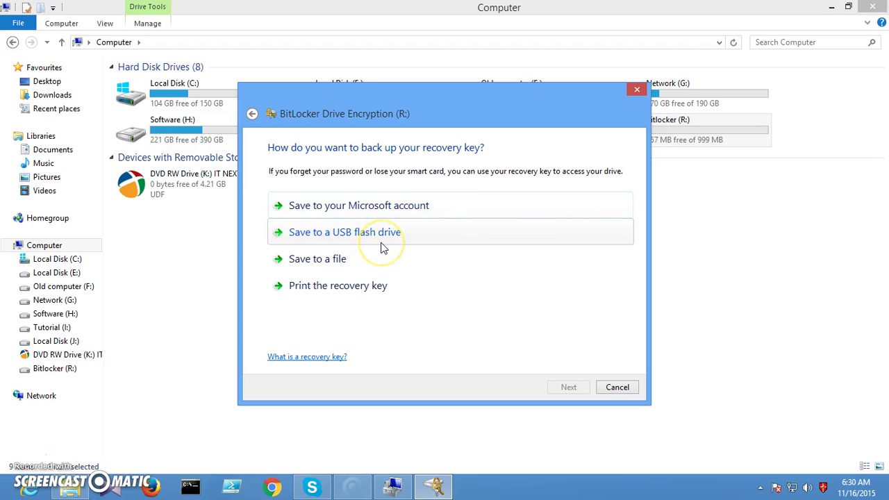
# Step: Save the recovery key as a text file on the Desktop, accept storing it on this PC, and continue
pyautogui.click(324, 264)
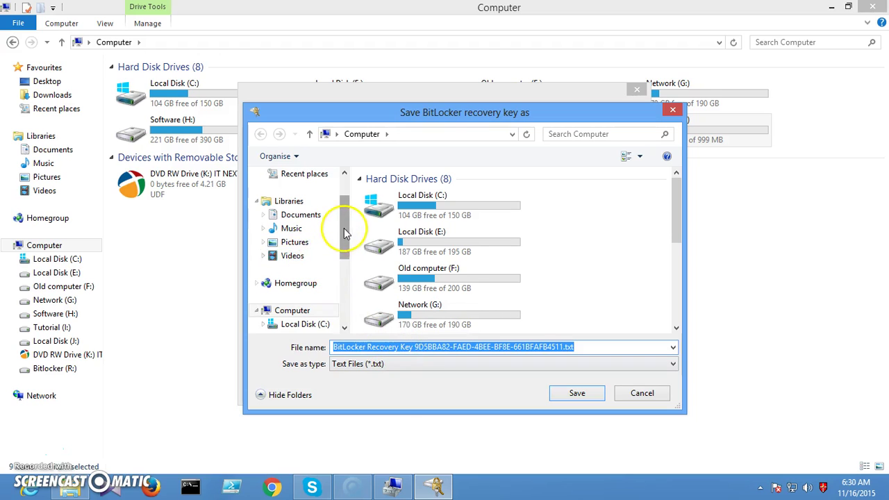
pyautogui.moveTo(343, 234); pyautogui.dragTo(347, 175)
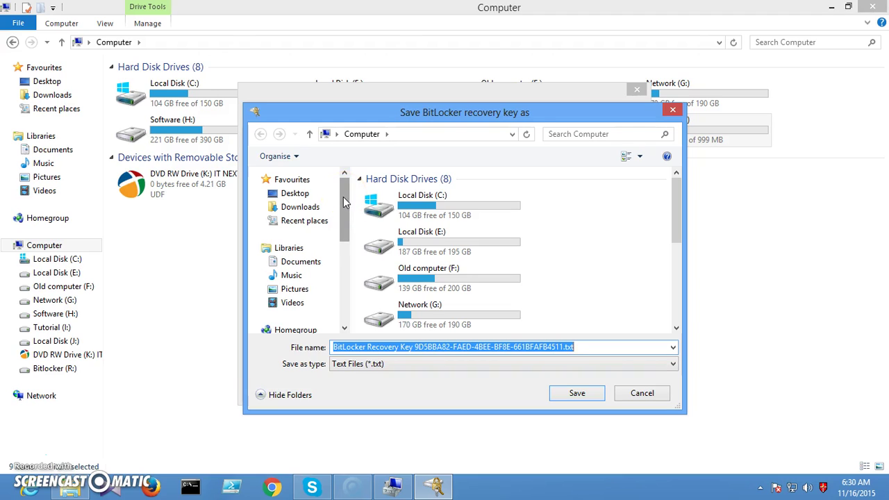
pyautogui.click(298, 197)
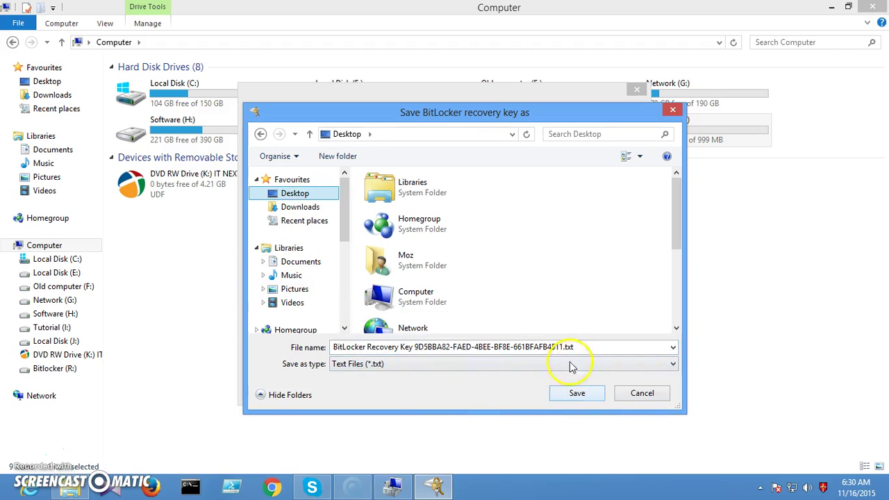
pyautogui.click(579, 399)
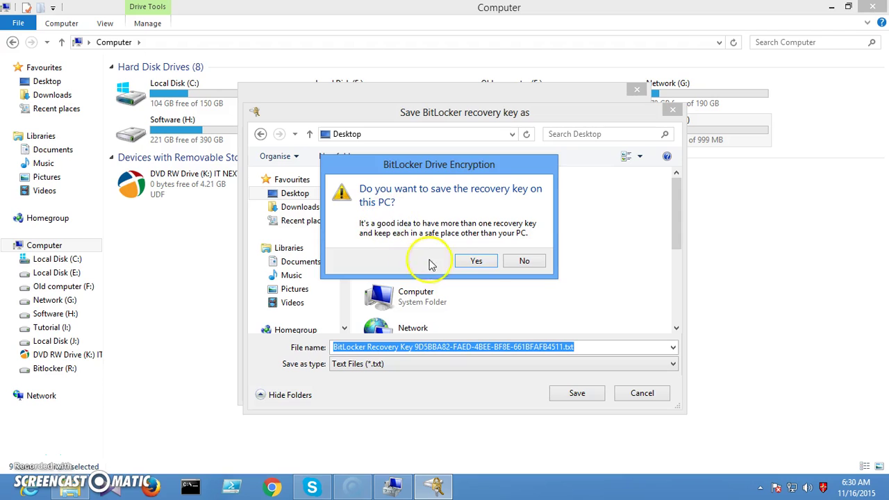
pyautogui.click(478, 269)
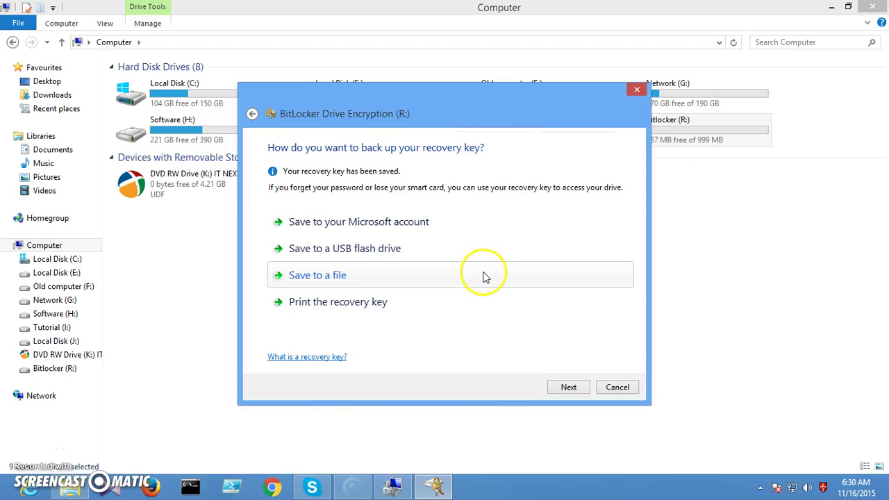
pyautogui.click(569, 388)
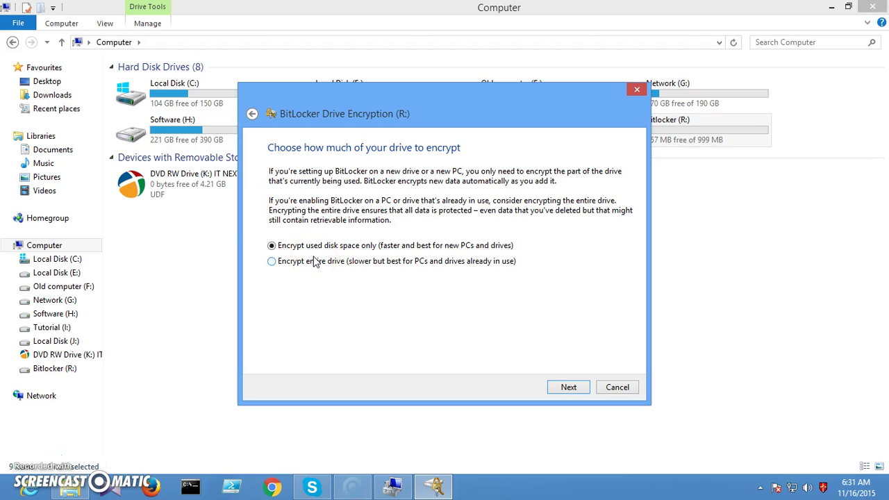
# Step: Choose to encrypt used disk space only and start encrypting the drive
pyautogui.click(292, 263)
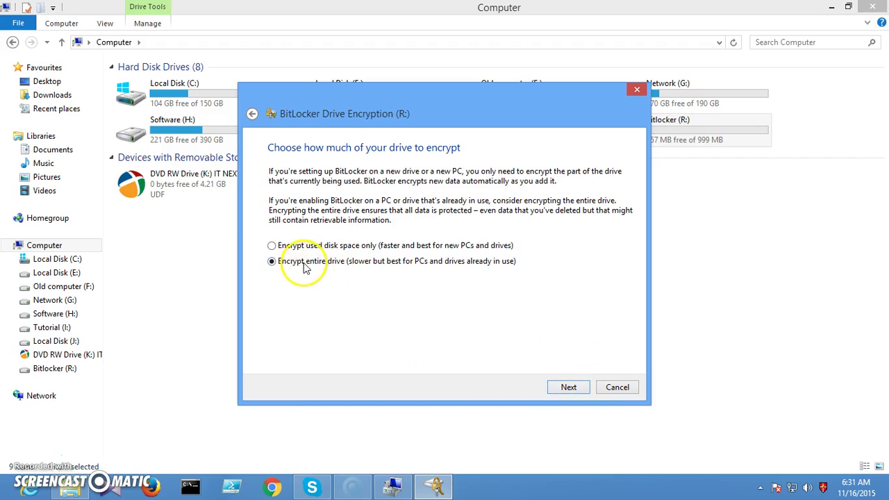
pyautogui.click(271, 247)
pyautogui.click(568, 389)
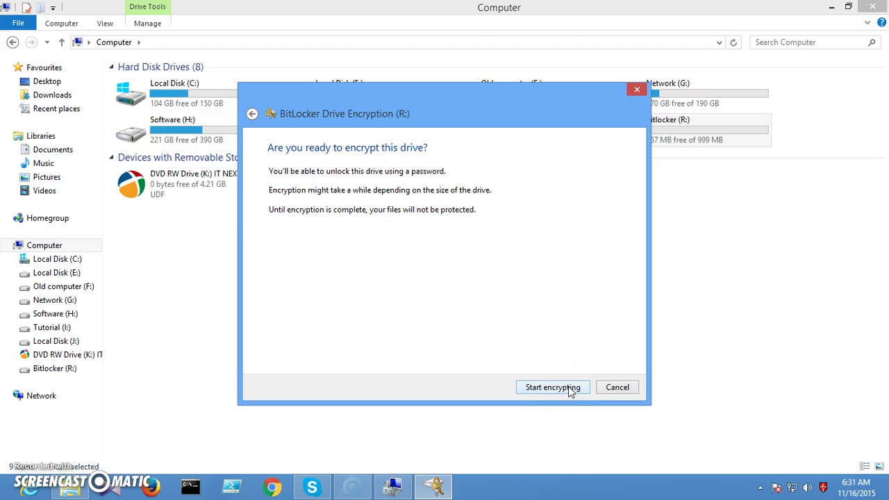
pyautogui.click(568, 393)
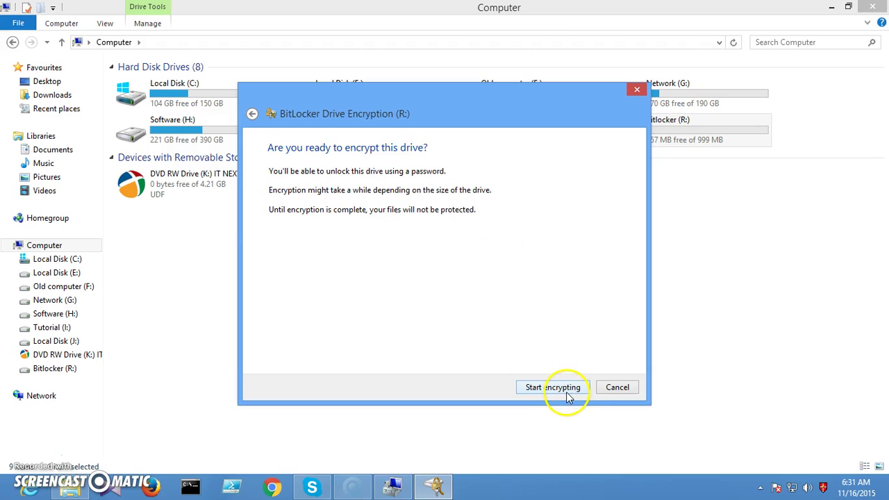
pyautogui.click(566, 391)
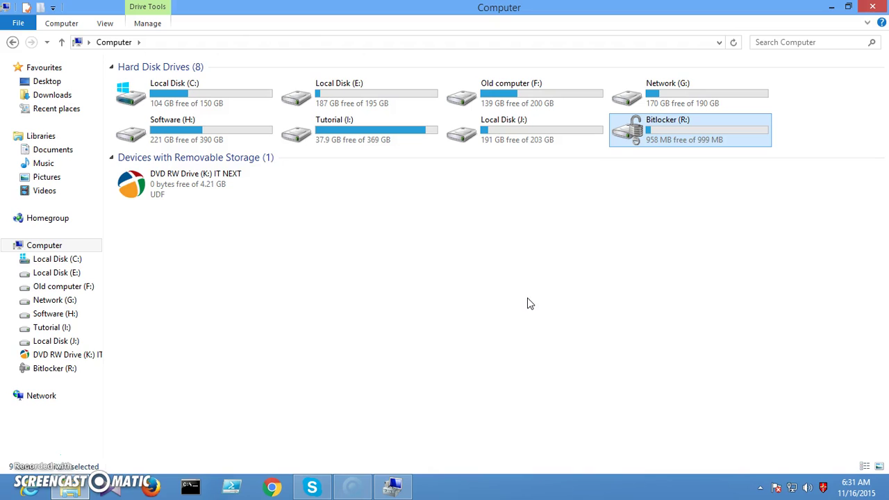
# Step: Open the encrypted Bitlocker (R:) drive to check that its contents are accessible, and return to the drive overview
pyautogui.doubleClick(645, 139)
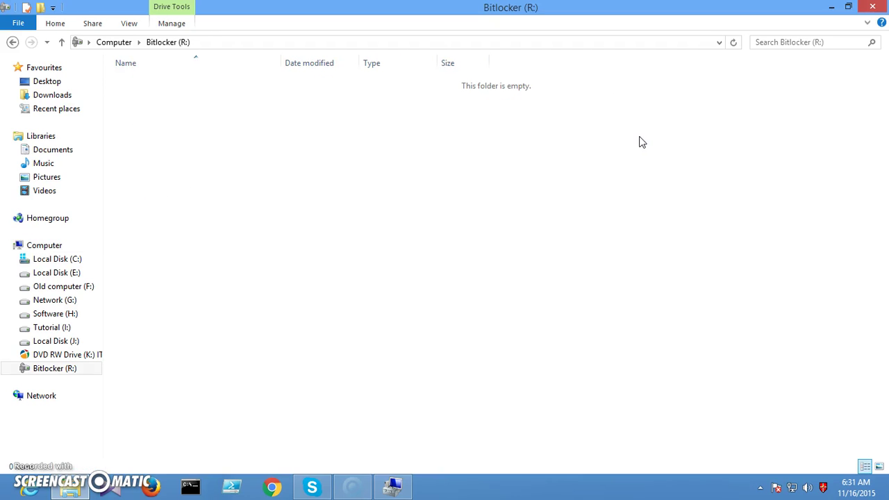
pyautogui.click(61, 42)
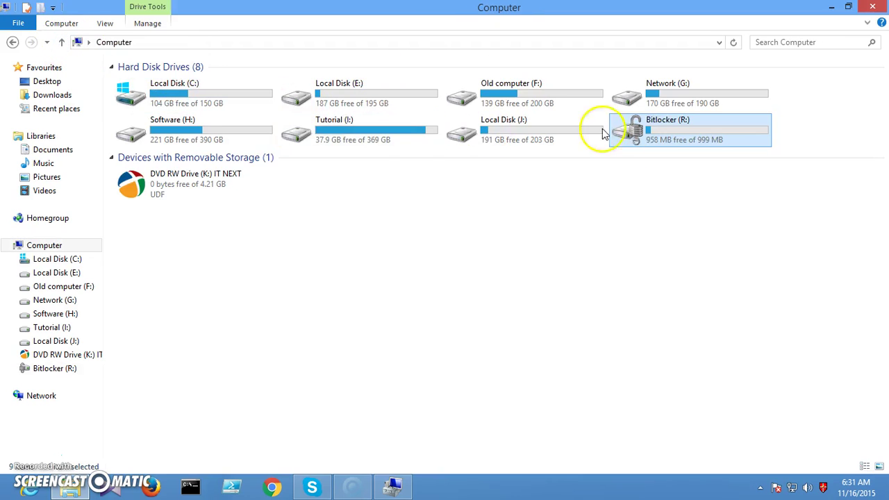
pyautogui.doubleClick(702, 135)
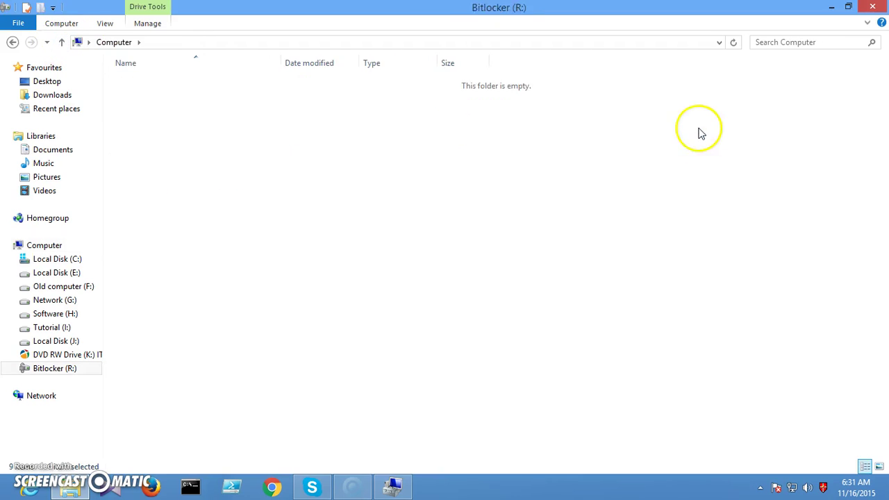
pyautogui.click(61, 42)
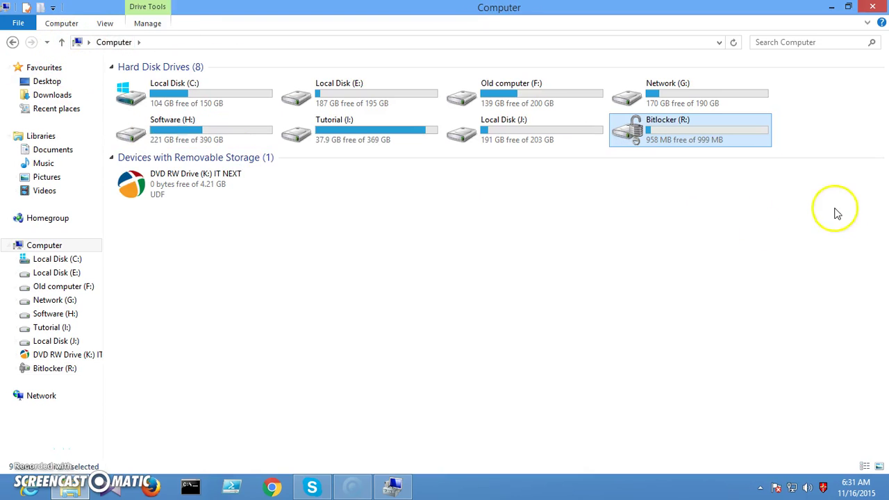